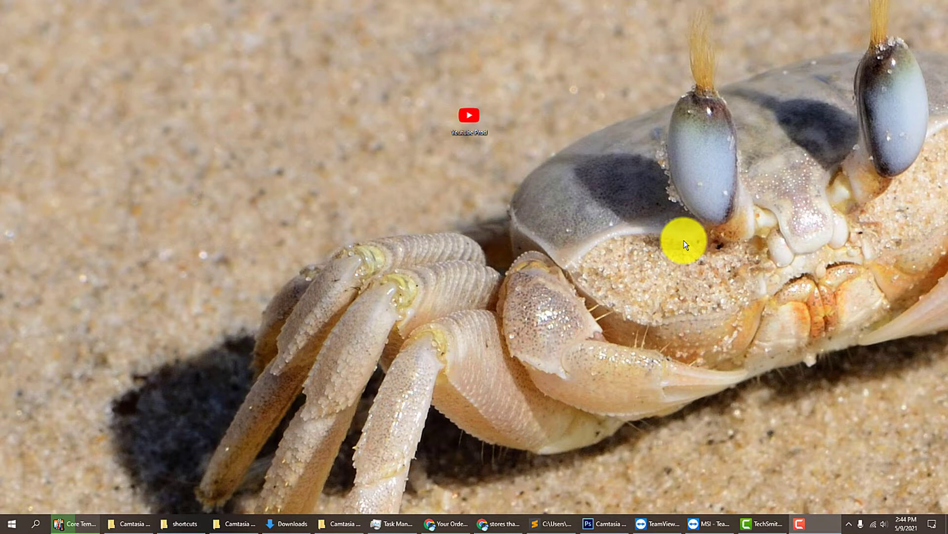
Open the Avast main window from its tray icon and go to Protection > Core Shields
left_click(849, 524)
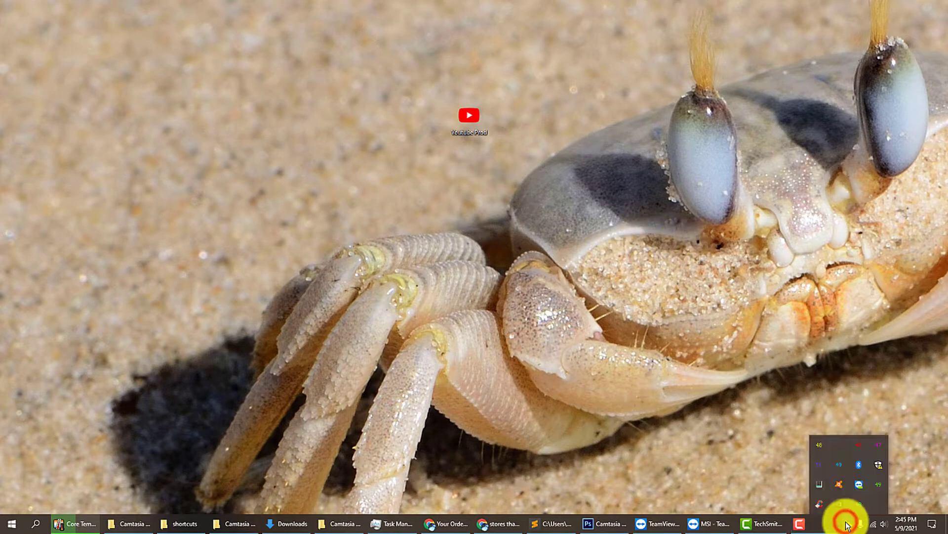
right_click(838, 488)
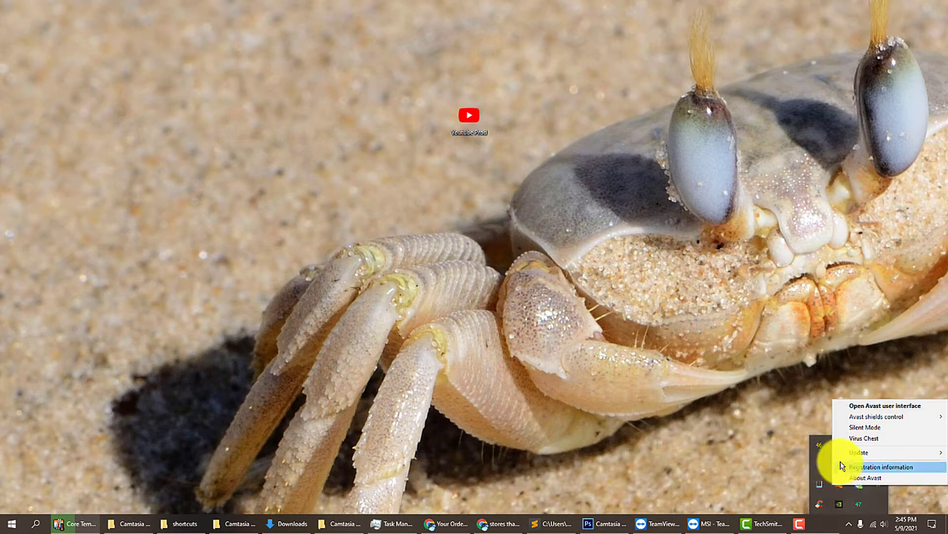
left_click(861, 407)
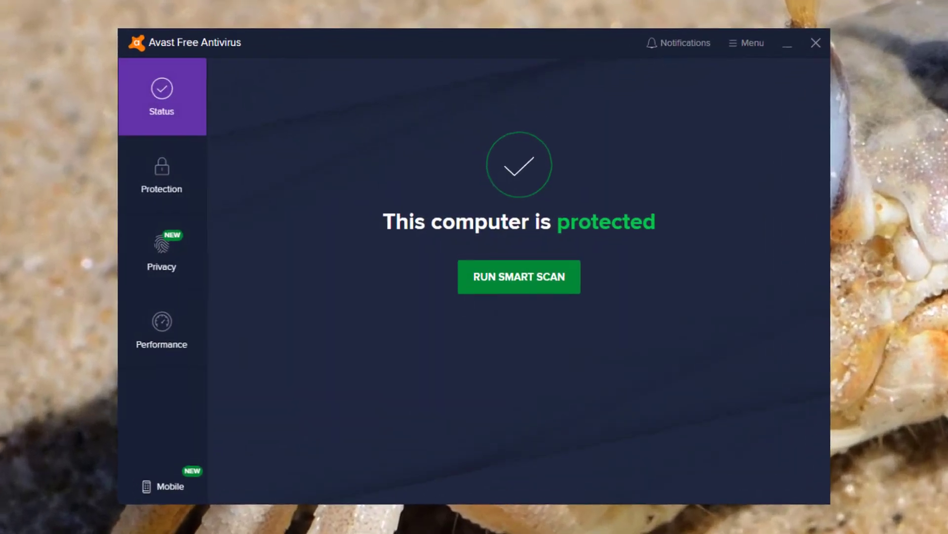
left_click(332, 172)
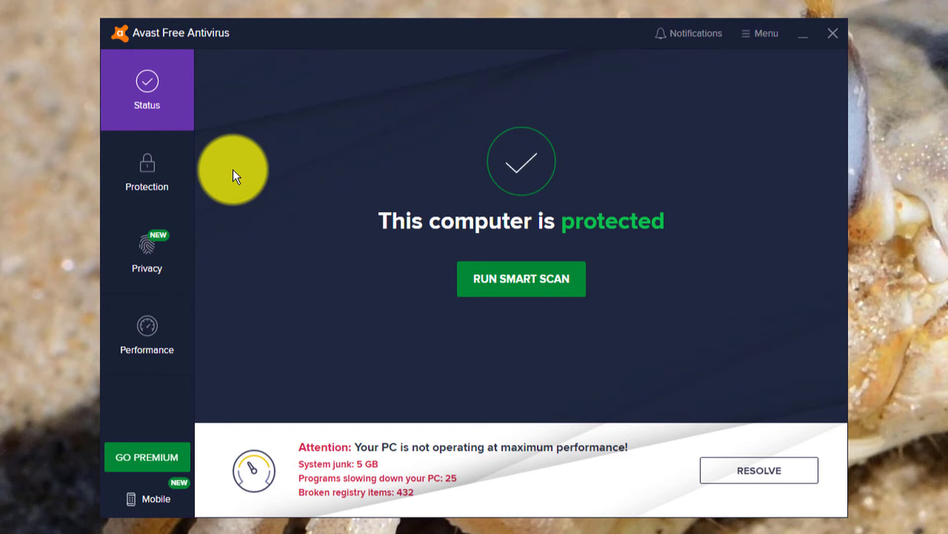
left_click(167, 179)
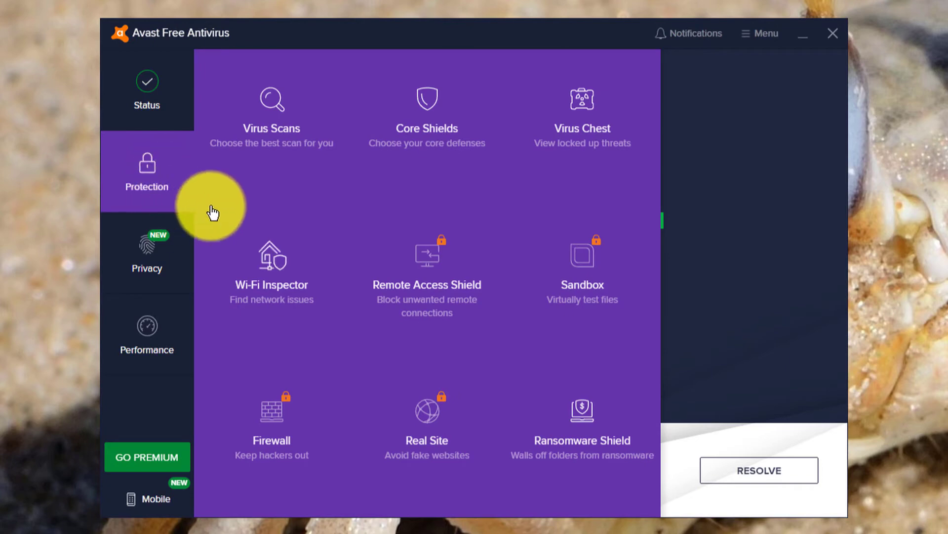
left_click(436, 148)
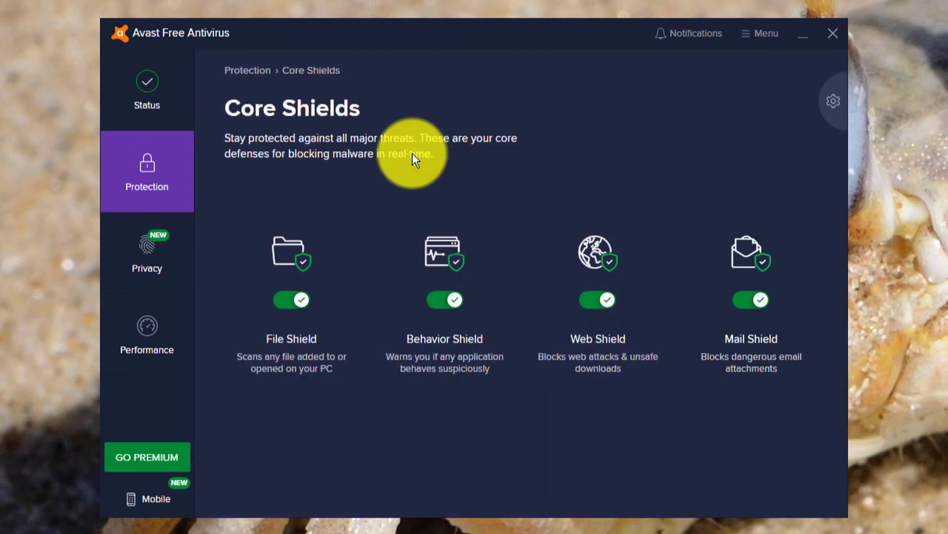
Open Avast's General > Blocked & Allowed apps settings and review the blocked and allowed entries
left_click(832, 104)
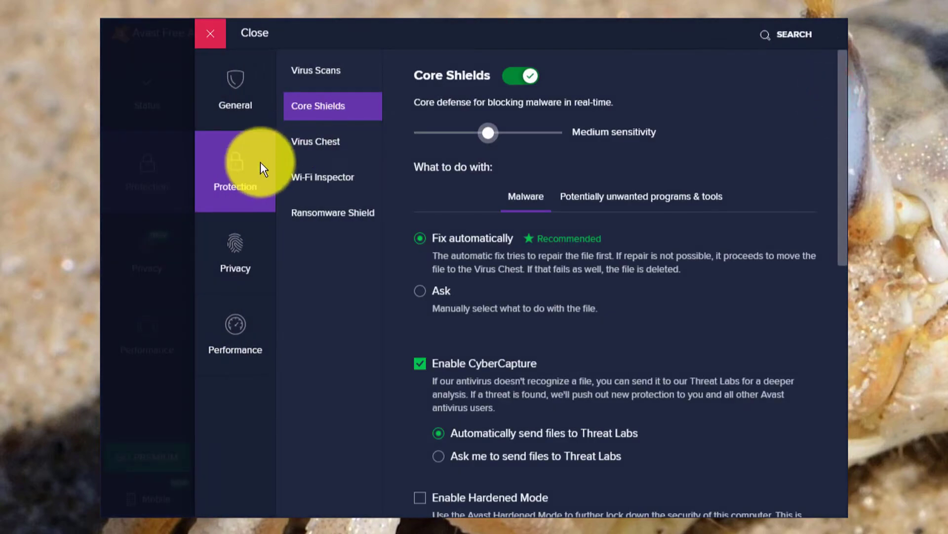
left_click(239, 111)
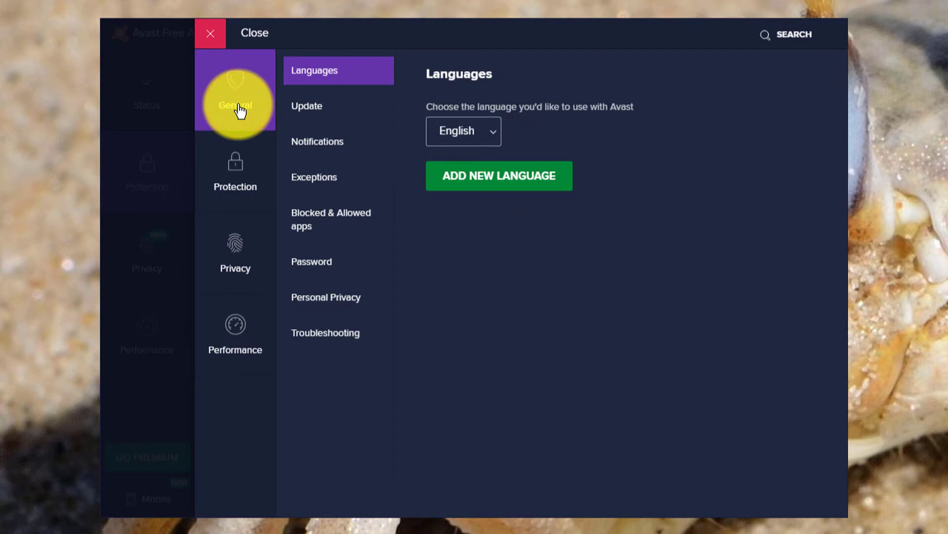
left_click(324, 225)
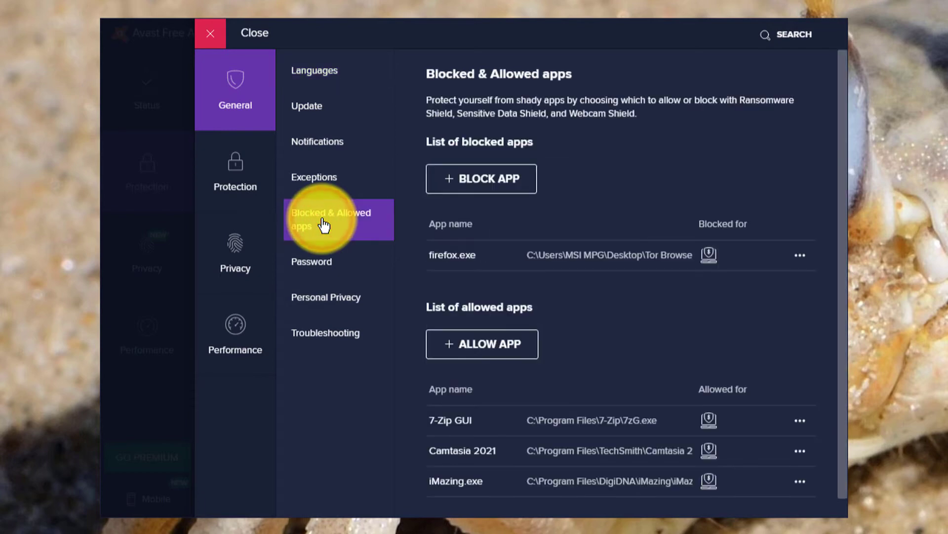
scroll(570, 280, "down", 1)
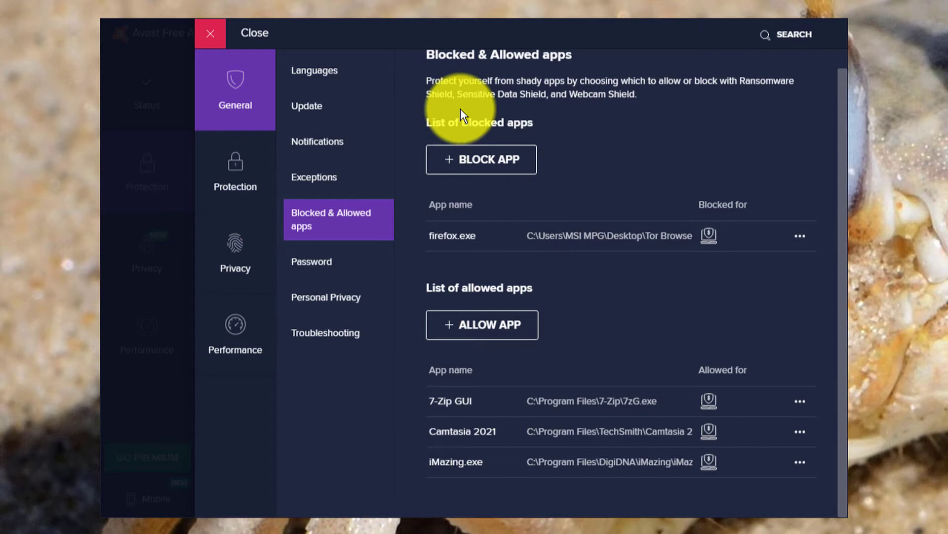
scroll(539, 161, "up", 1)
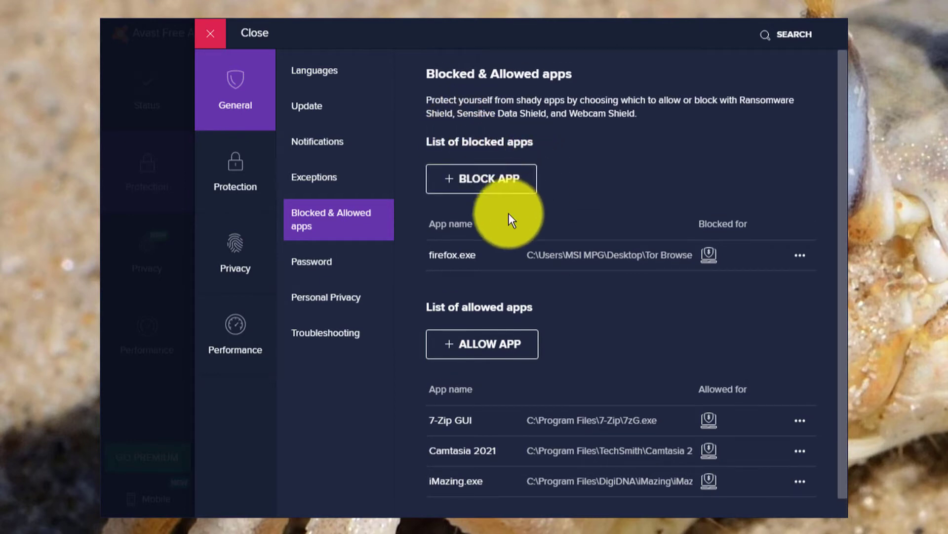
scroll(489, 341, "down", 1)
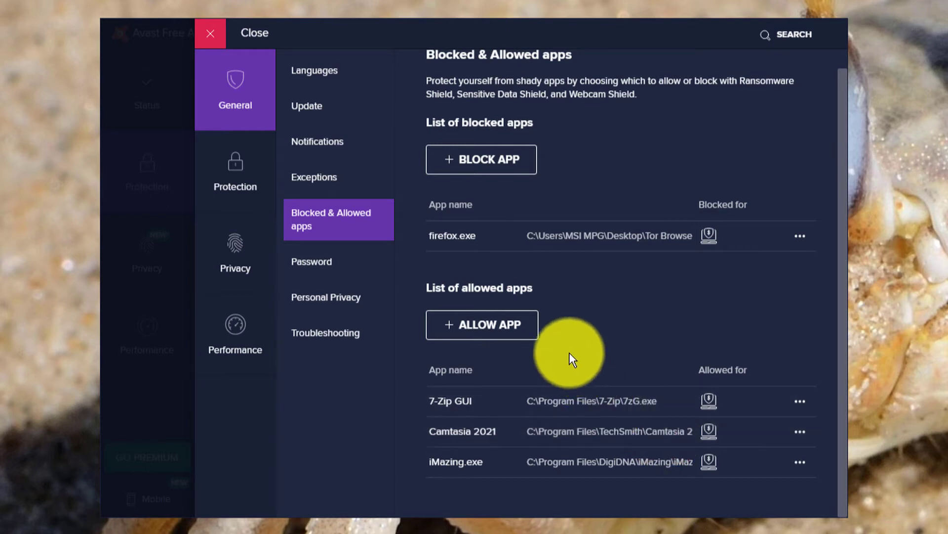
Start adding an allowed app and scroll through the Add allowed app program list
left_click(509, 337)
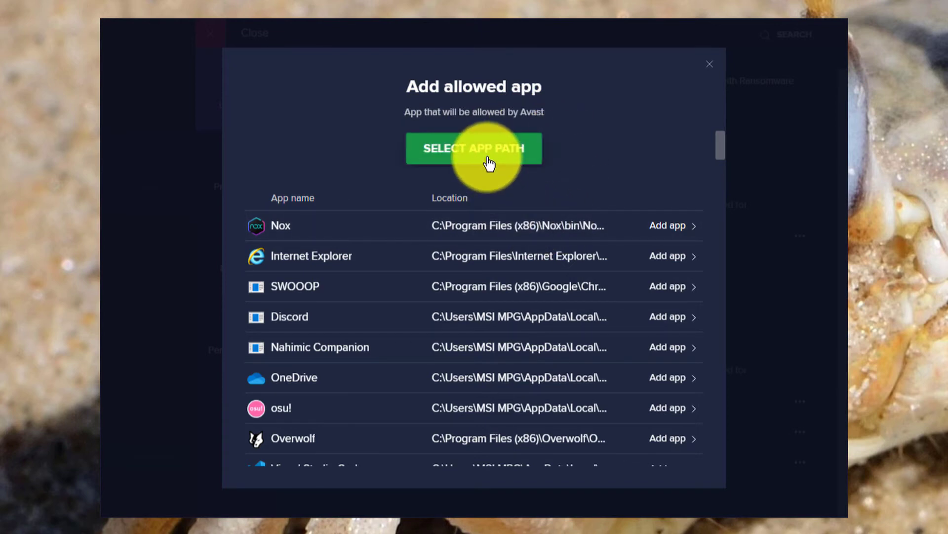
scroll(508, 334, "down", 8)
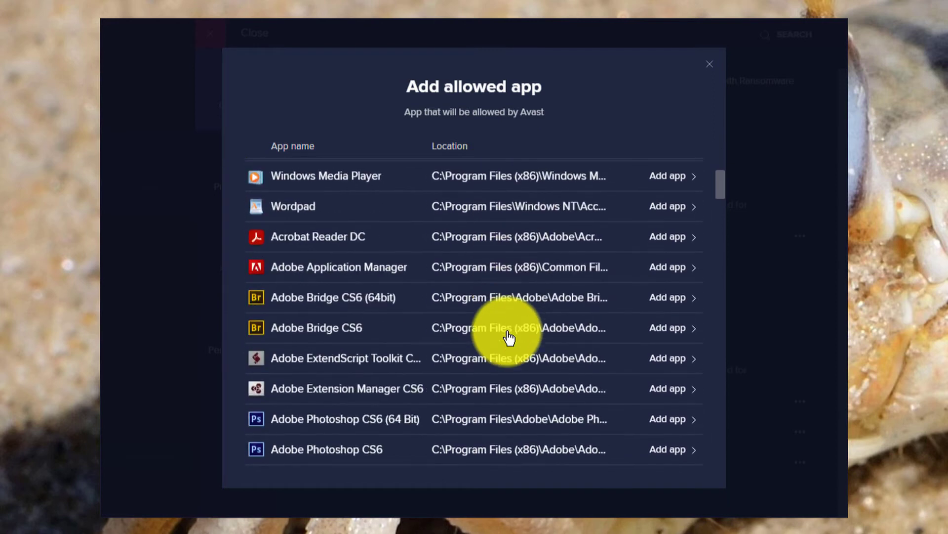
scroll(509, 338, "down", 6)
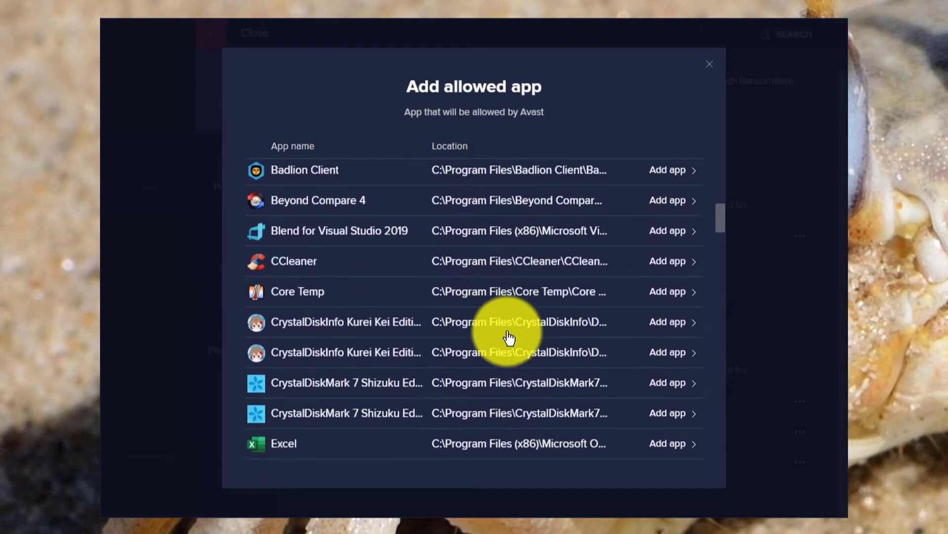
scroll(510, 339, "down", 8)
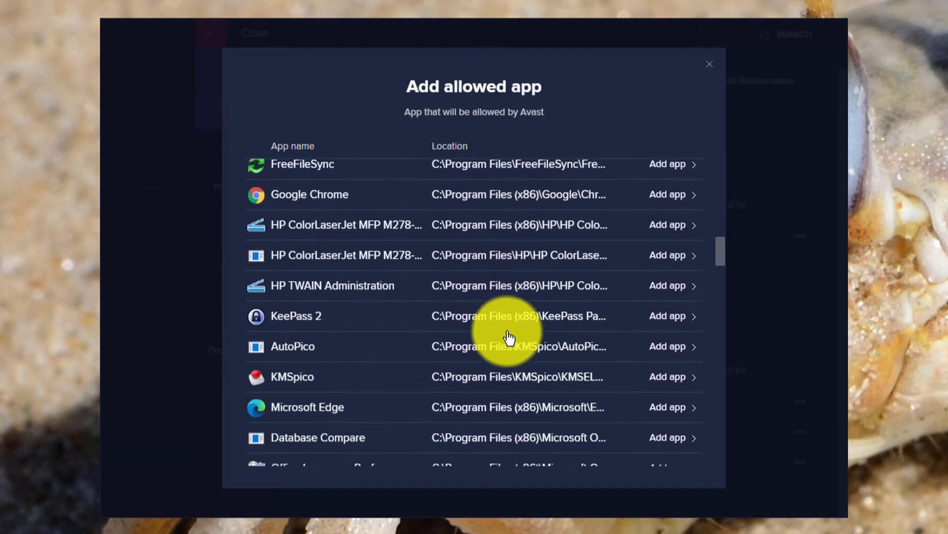
scroll(509, 338, "down", 5)
scroll(508, 336, "up", 15)
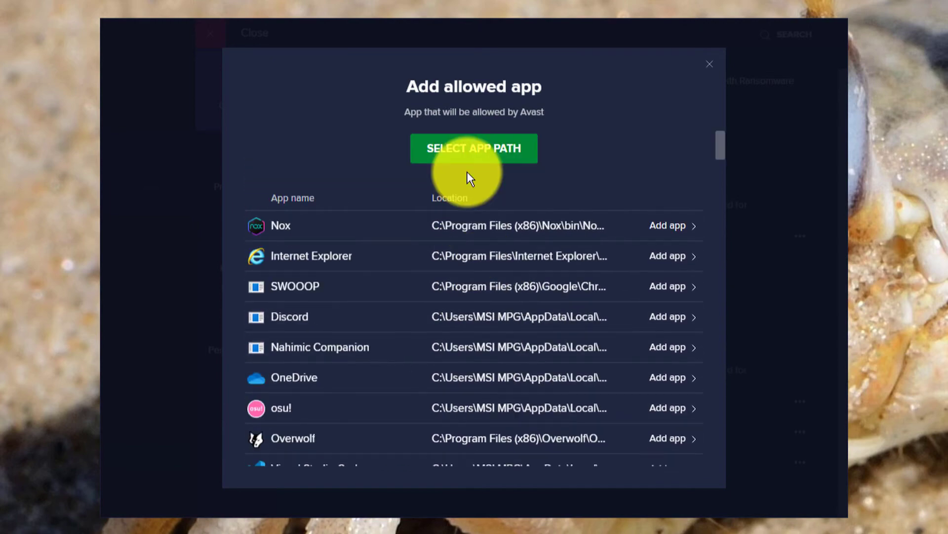
Browse to C:\Program Files\TechSmith\Camtasia 2021 to find the program file to allow
left_click(427, 151)
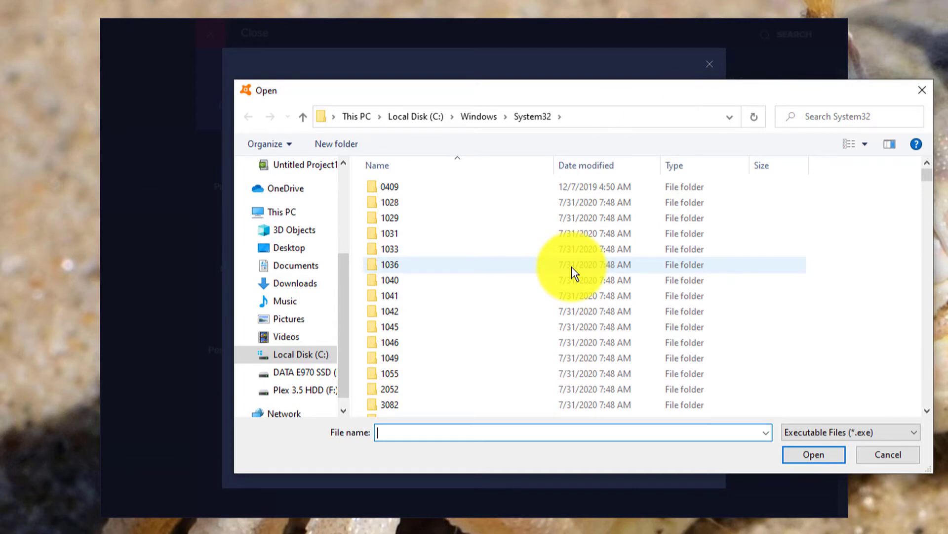
left_click(434, 119)
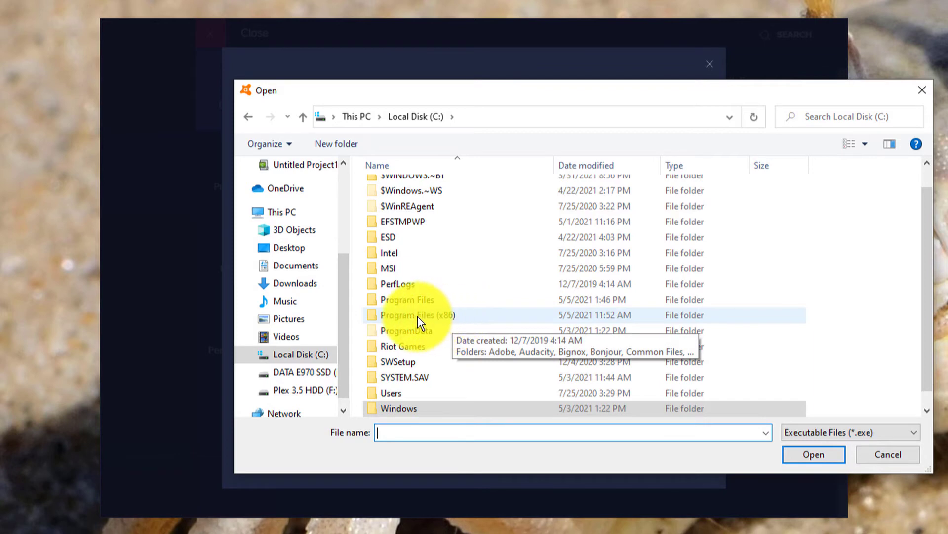
double_click(437, 298)
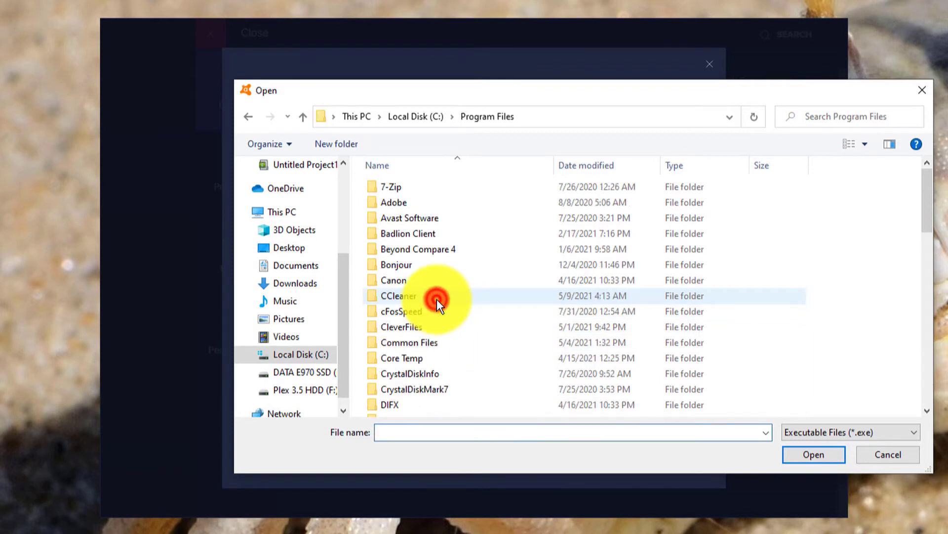
scroll(426, 330, "down", 3)
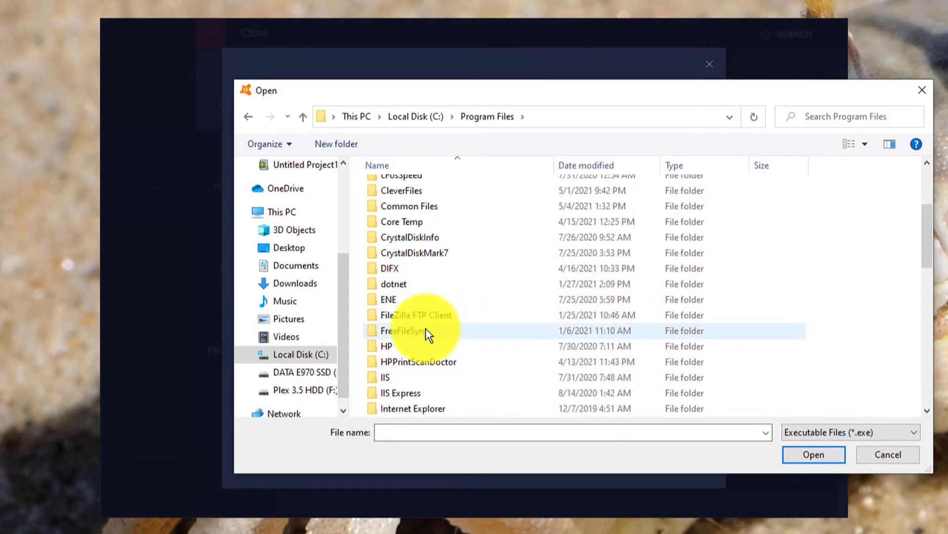
scroll(426, 335, "down", 7)
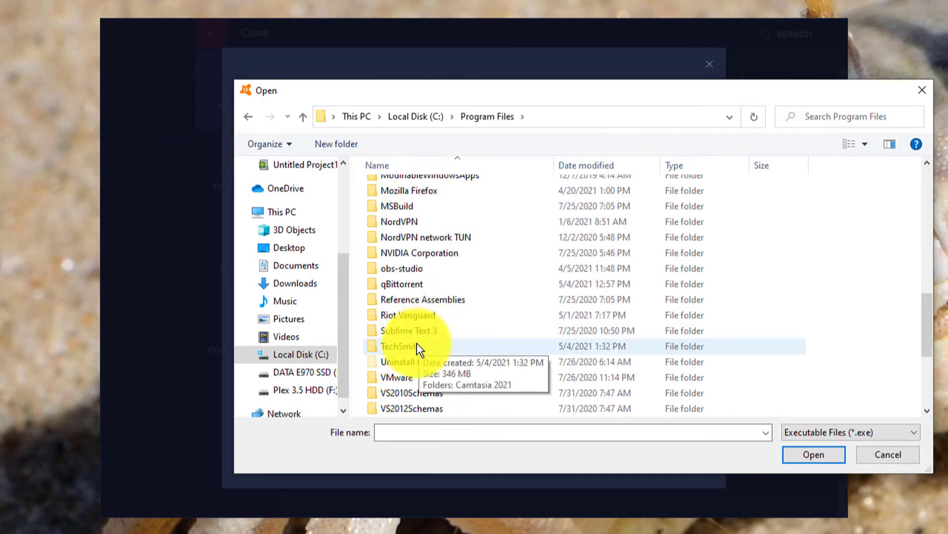
double_click(416, 346)
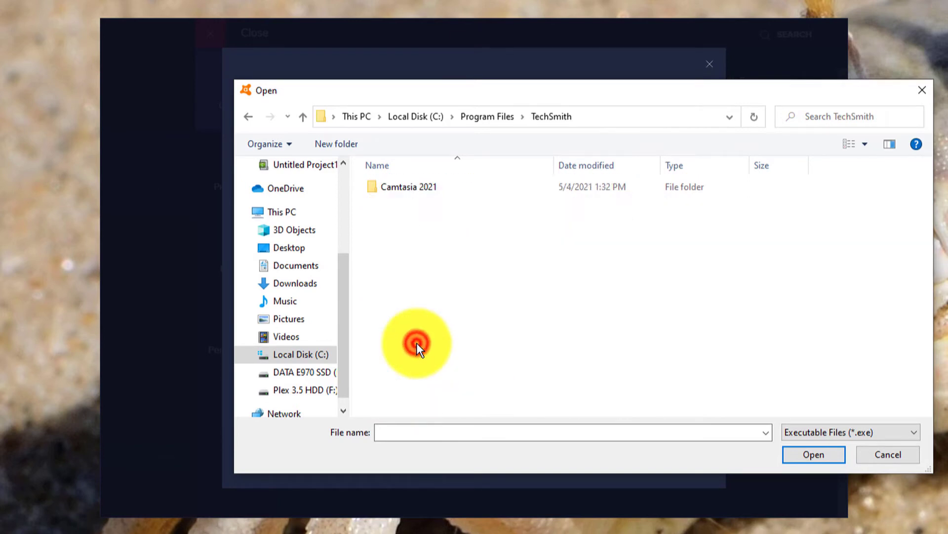
double_click(414, 193)
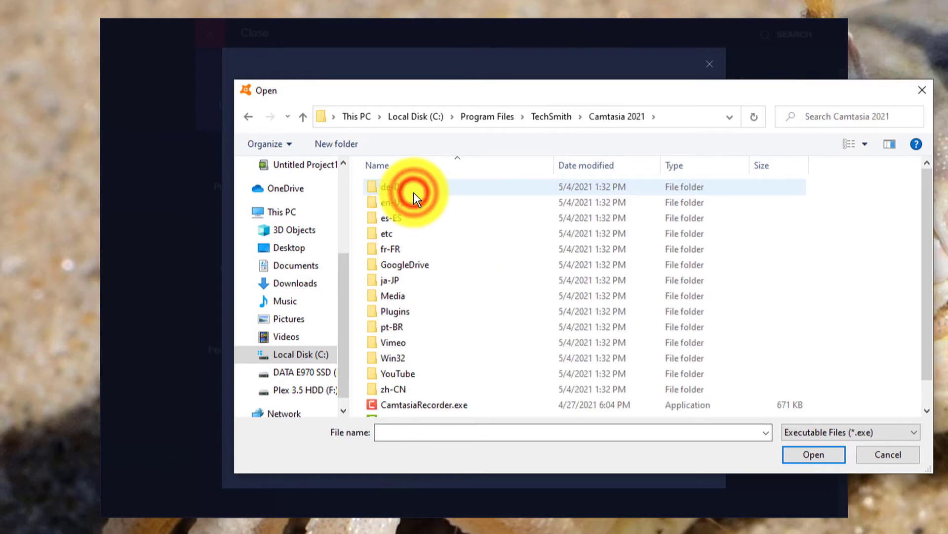
Select CamtasiaStudio.exe as the Camtasia 2021 app to allow
scroll(441, 303, "down", 1)
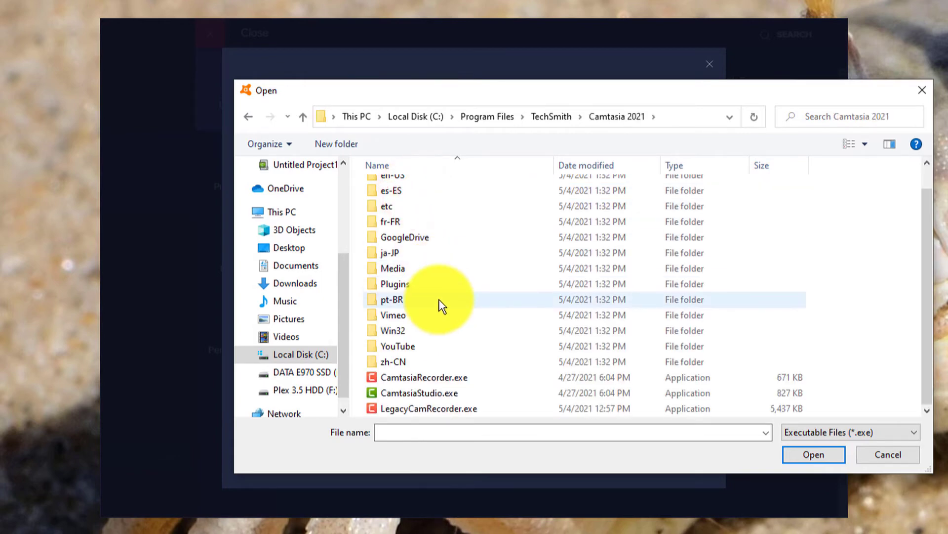
left_click(437, 388)
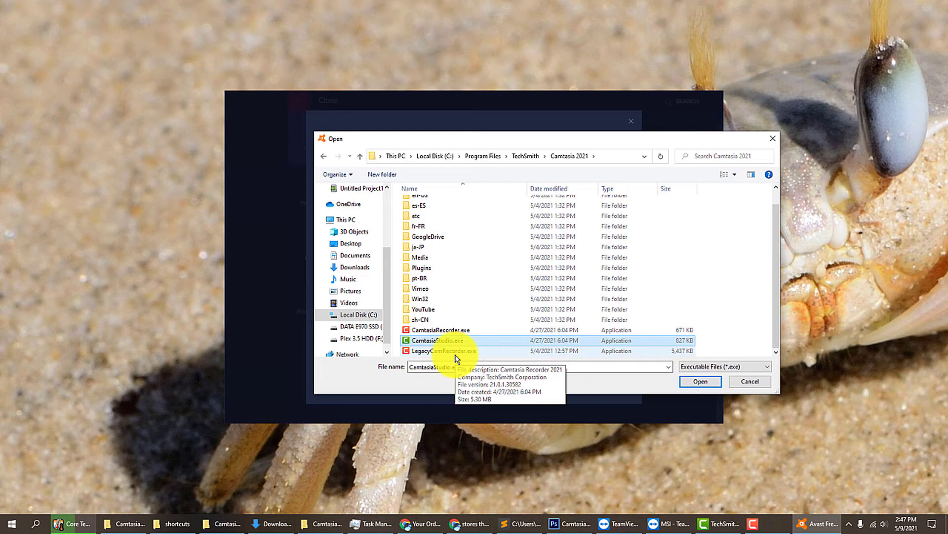
left_click(466, 352)
left_click(460, 340)
left_click(460, 329)
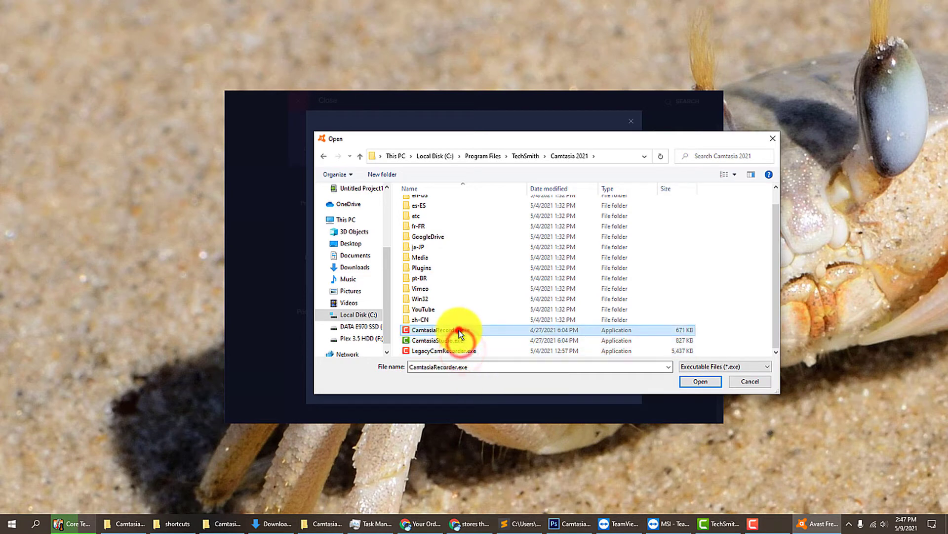
left_click(459, 339)
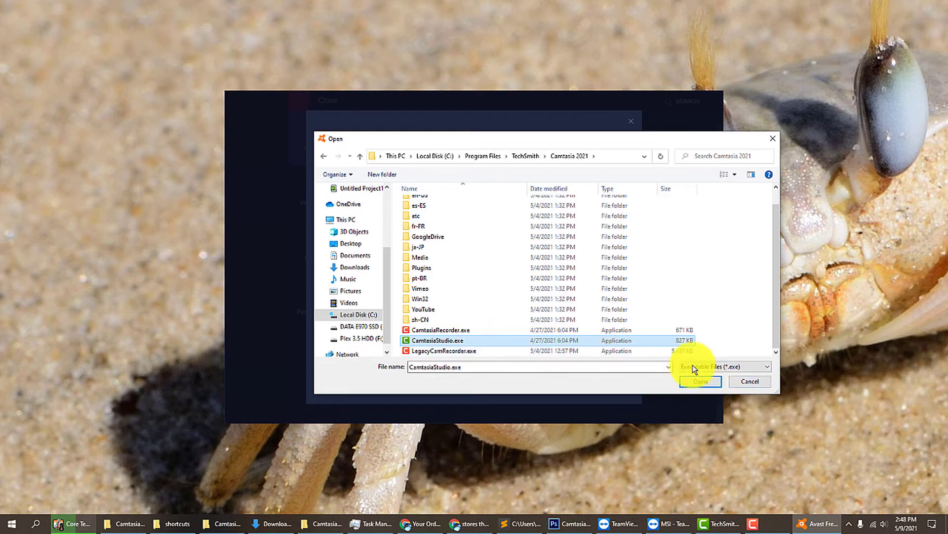
Cancel the file picker, close Add allowed app, and exit the Blocked & Allowed apps settings
left_click(748, 381)
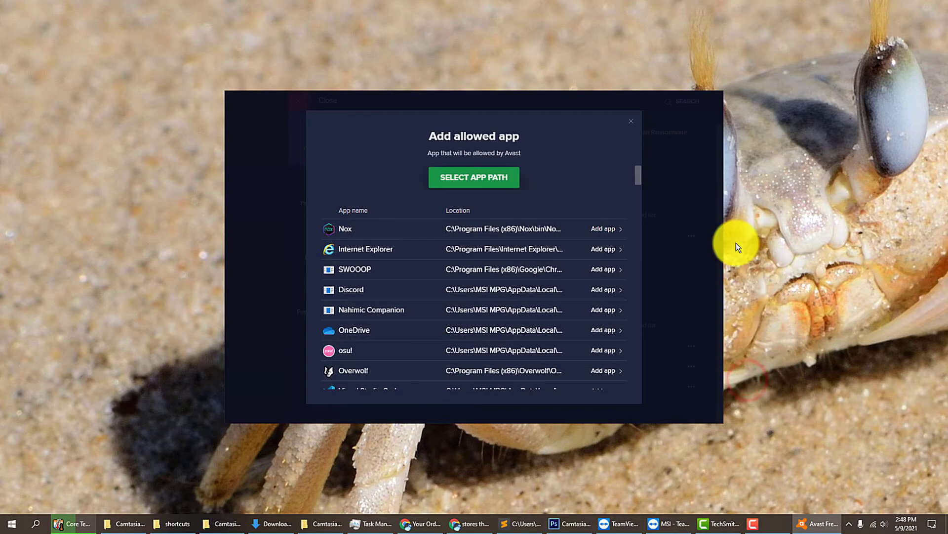
left_click(631, 122)
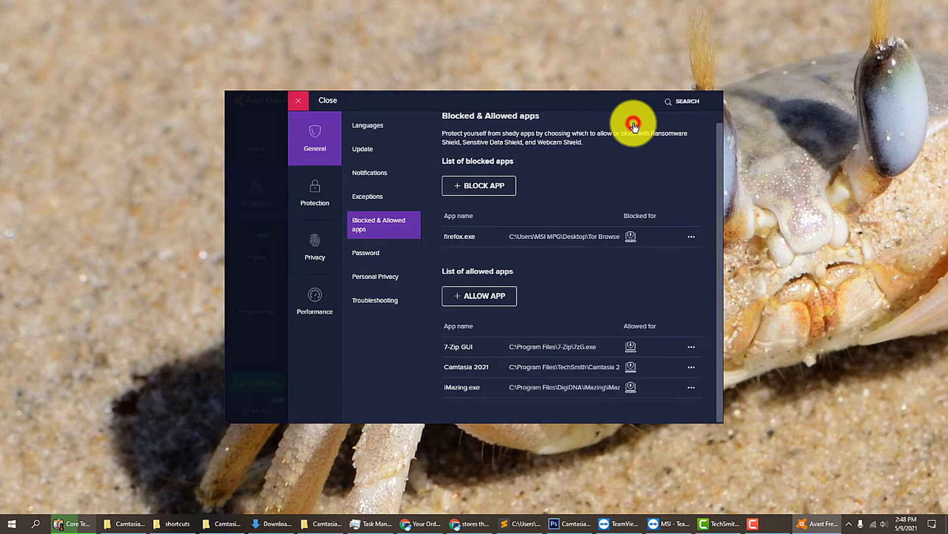
left_click(327, 101)
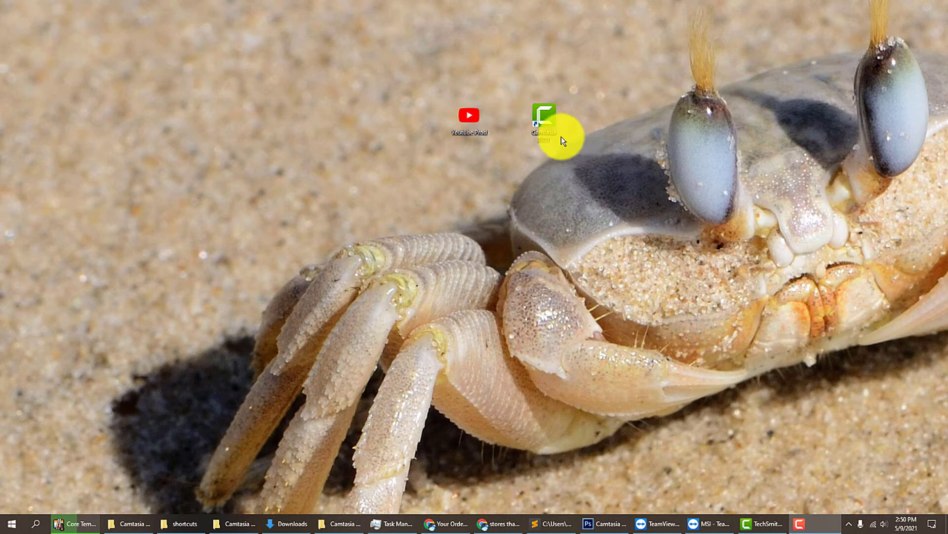
Select the Youtube Prod desktop folder and display its 54.1 GB size info
left_click(476, 124)
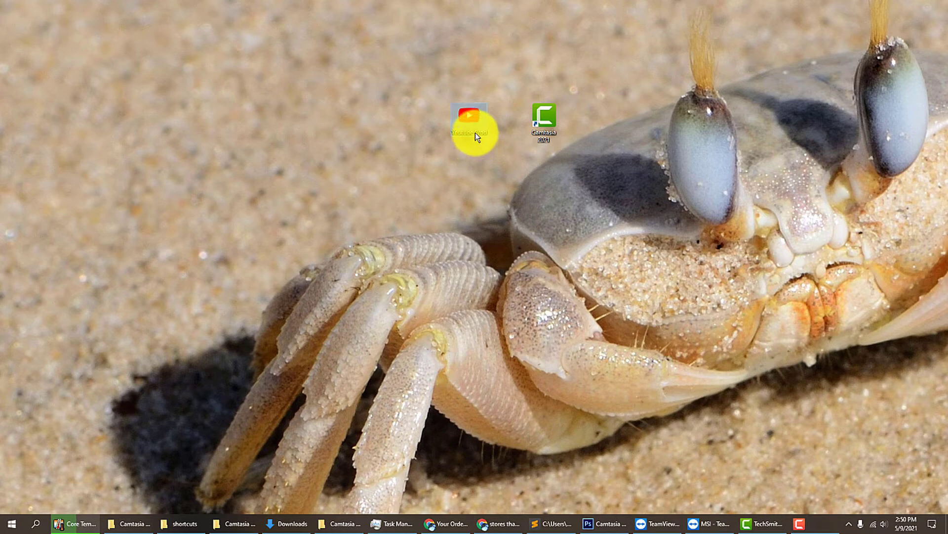
mouse_move(481, 127)
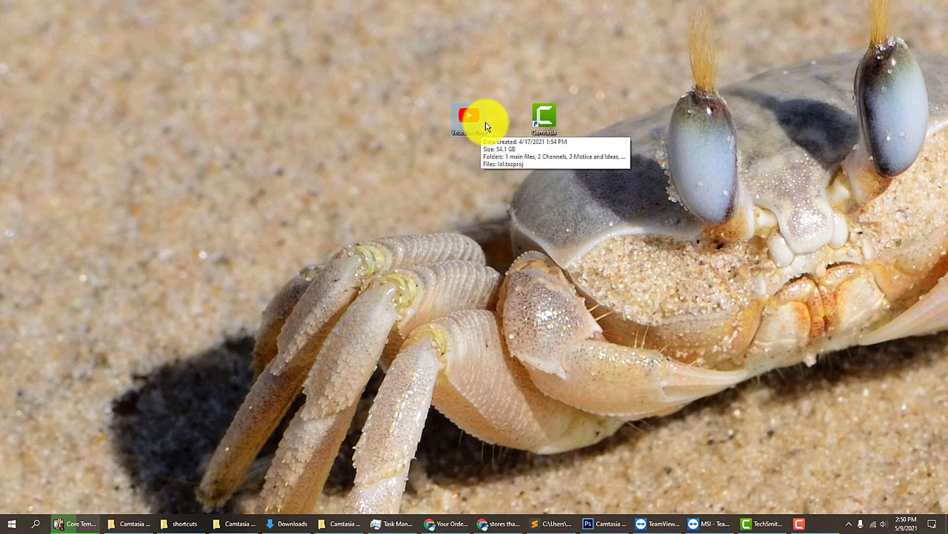
double_click(475, 118)
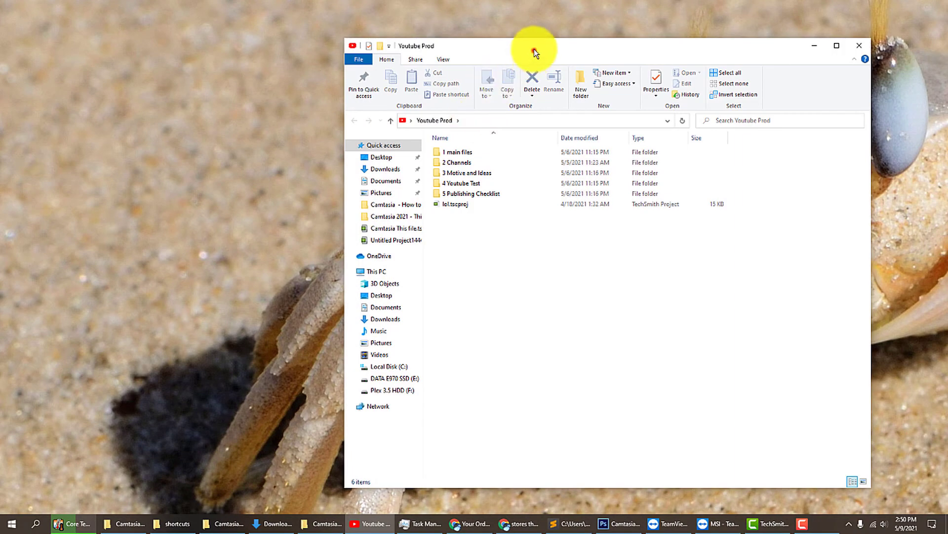
left_click_drag(534, 49, 522, 28)
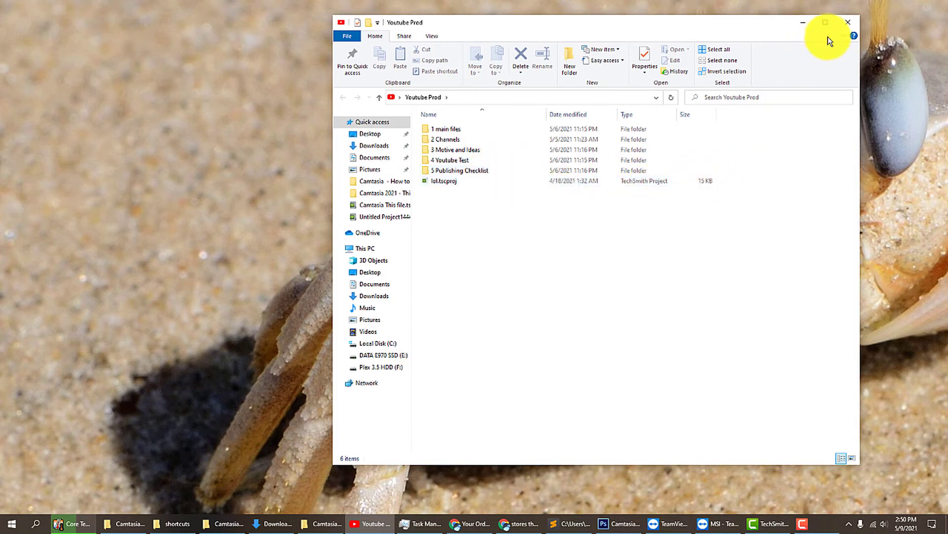
left_click(849, 22)
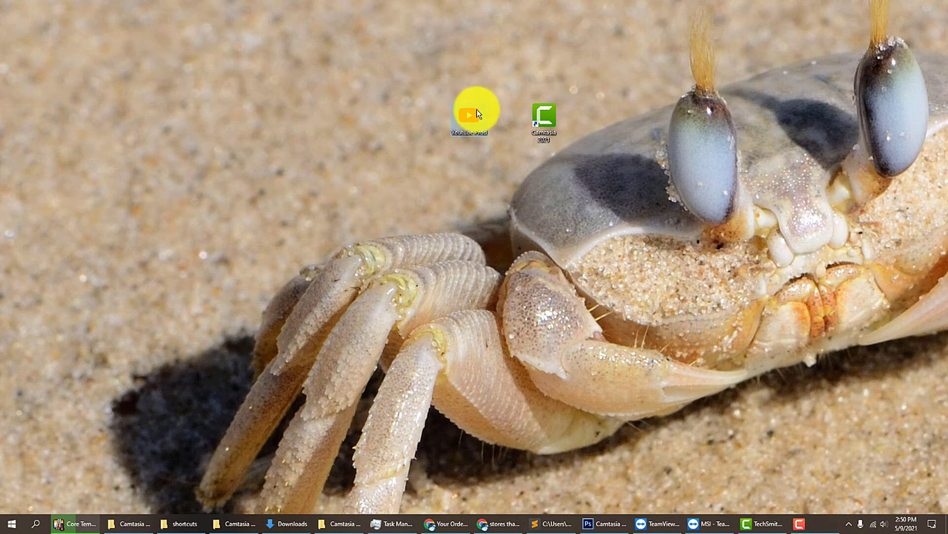
Select the Youtube Prod desktop folder and bring up its right-click context menu
left_click(470, 121)
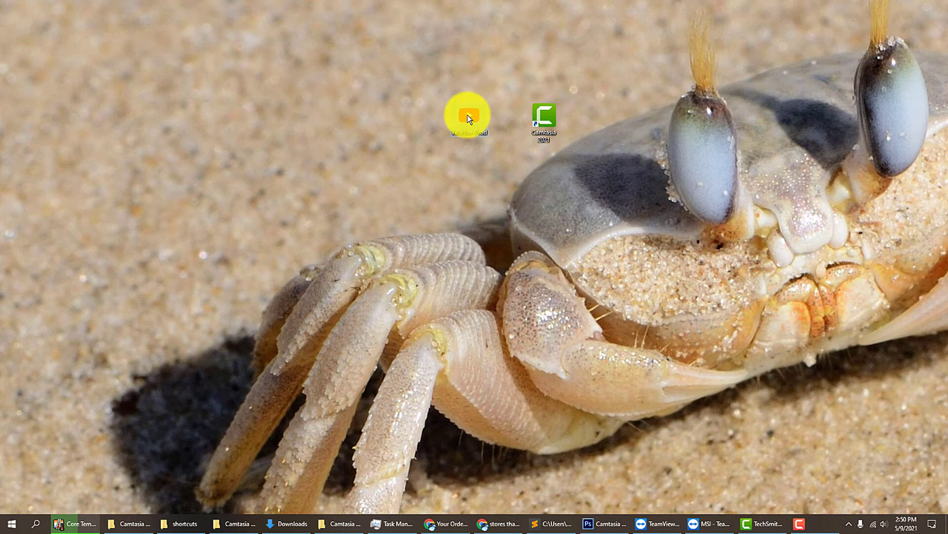
right_click(467, 115)
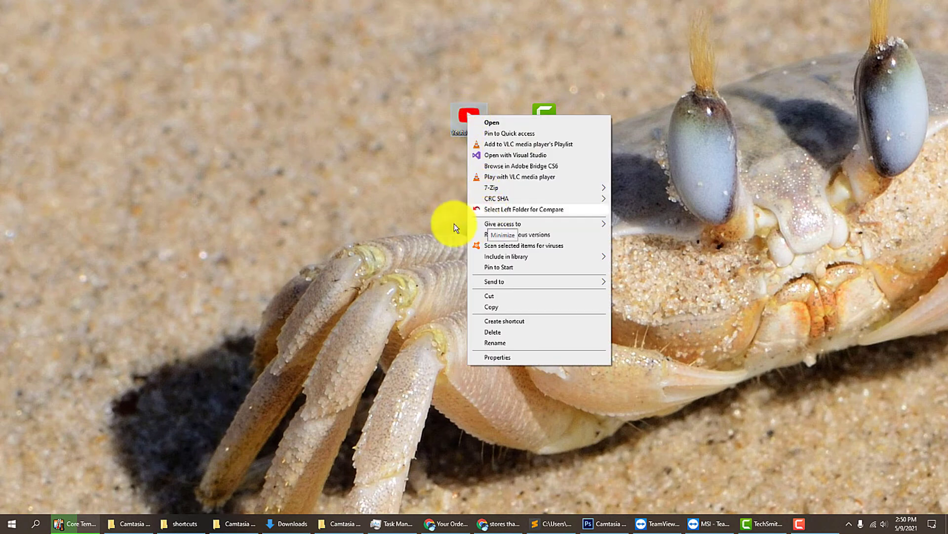
right_click(437, 182)
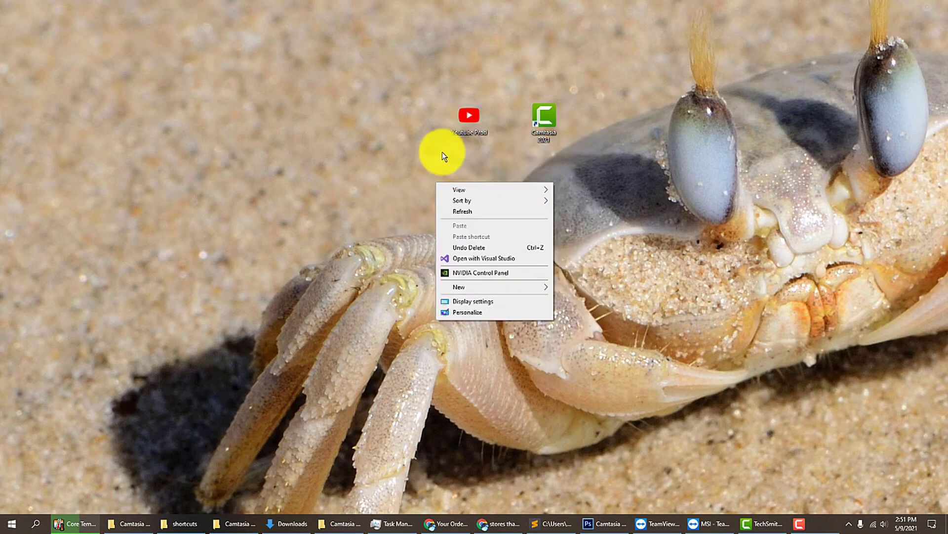
right_click(467, 117)
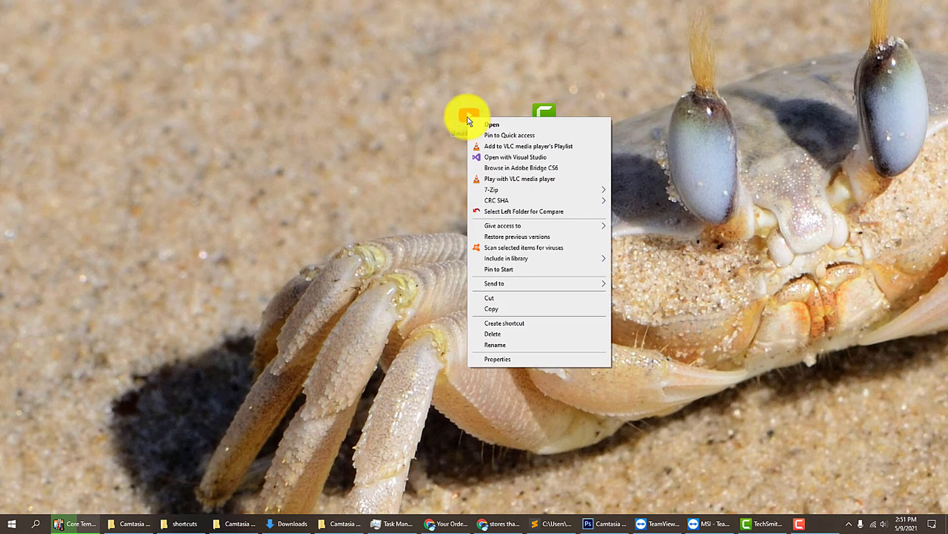
Open Youtube Prod's Properties on the Security tab and view the user account's permissions
left_click(505, 360)
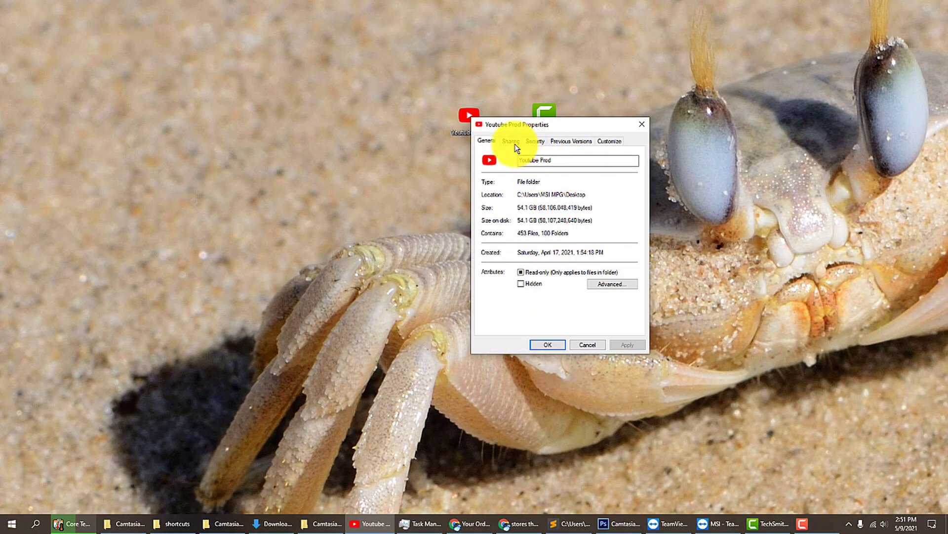
left_click(530, 142)
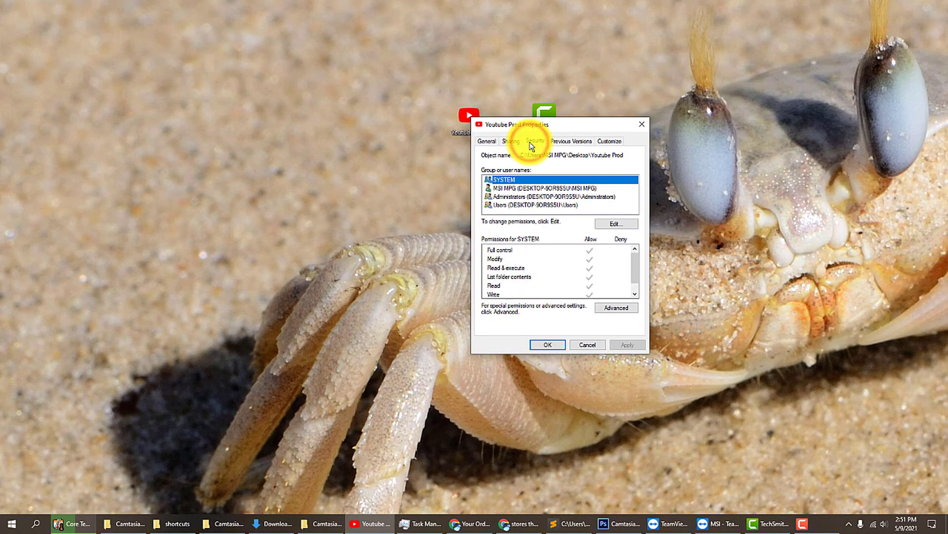
left_click_drag(543, 126, 537, 97)
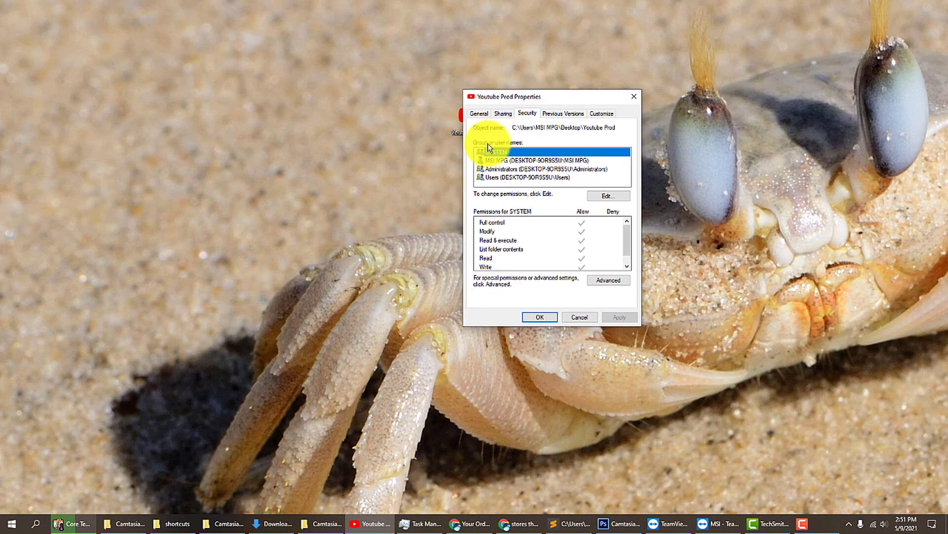
left_click(531, 159)
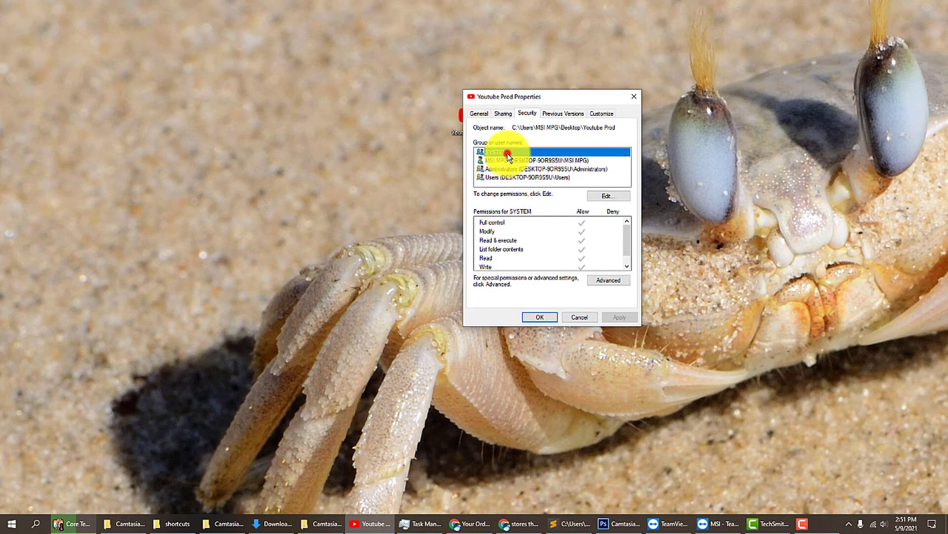
left_click(508, 162)
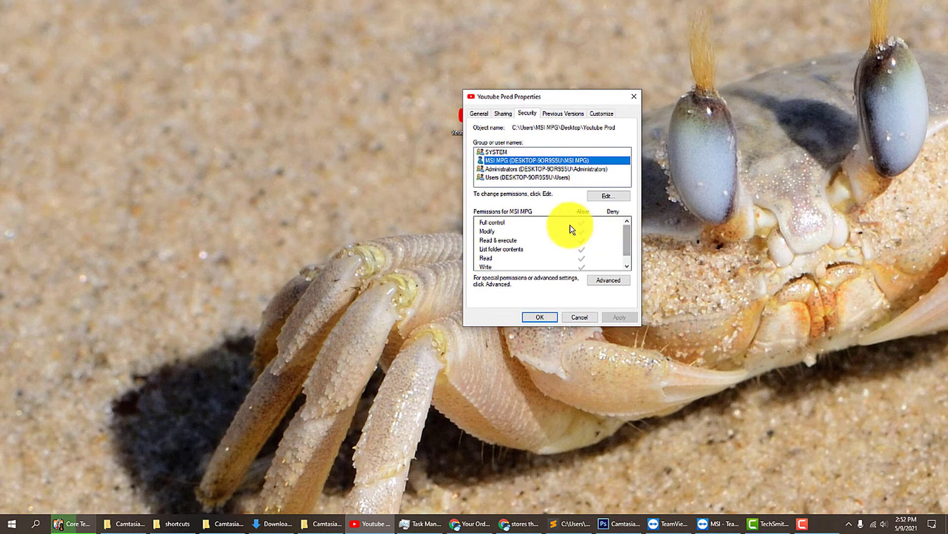
left_click(507, 153)
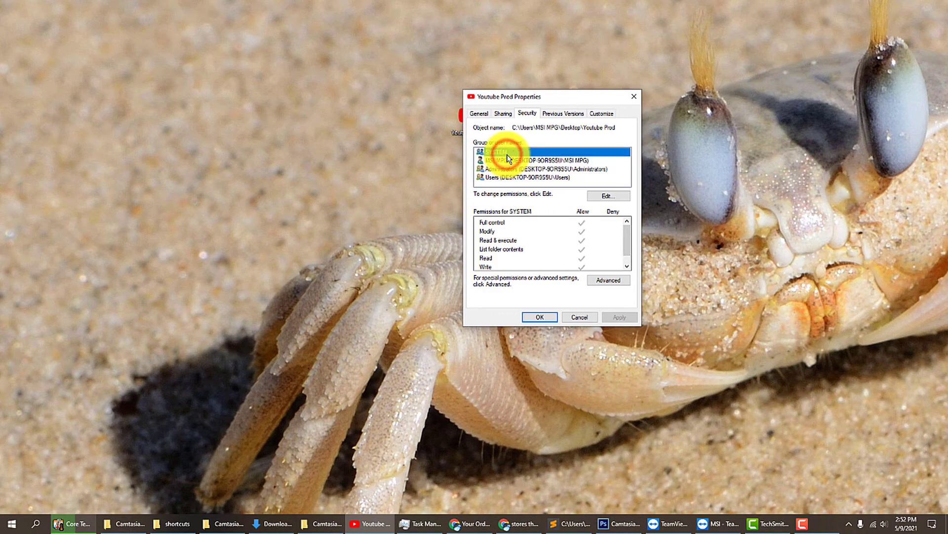
left_click(514, 162)
left_click(513, 169)
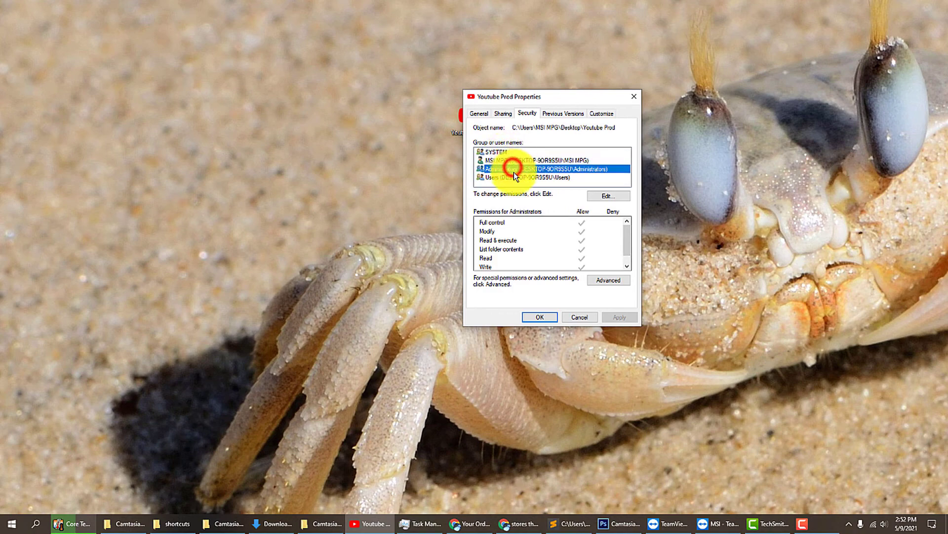
left_click(514, 176)
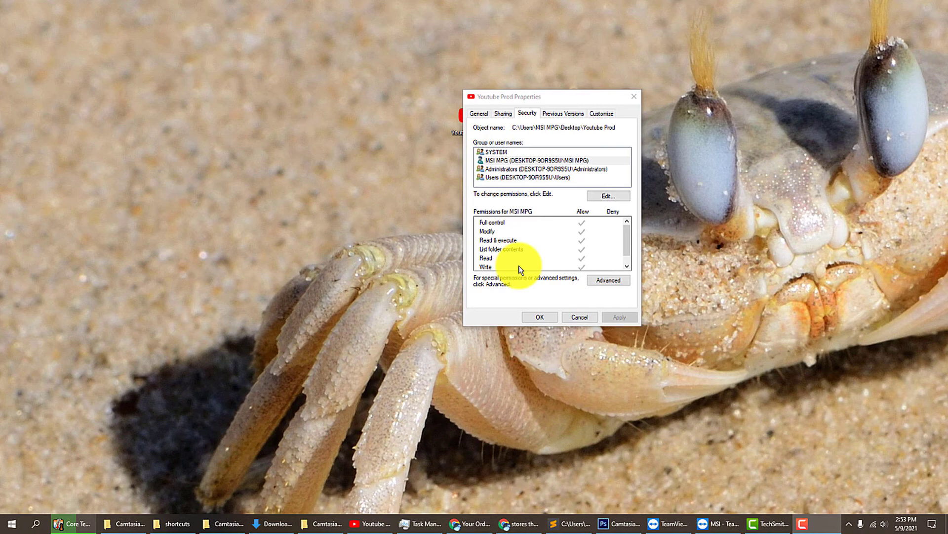
left_click(523, 162)
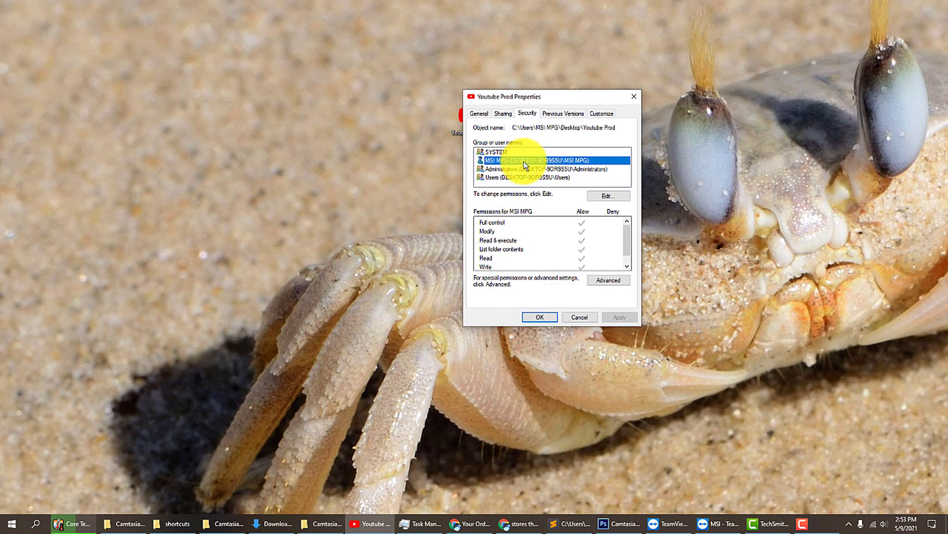
Open the Permissions for Youtube Prod dialog and confirm the user's account is allowed Full control
left_click(597, 196)
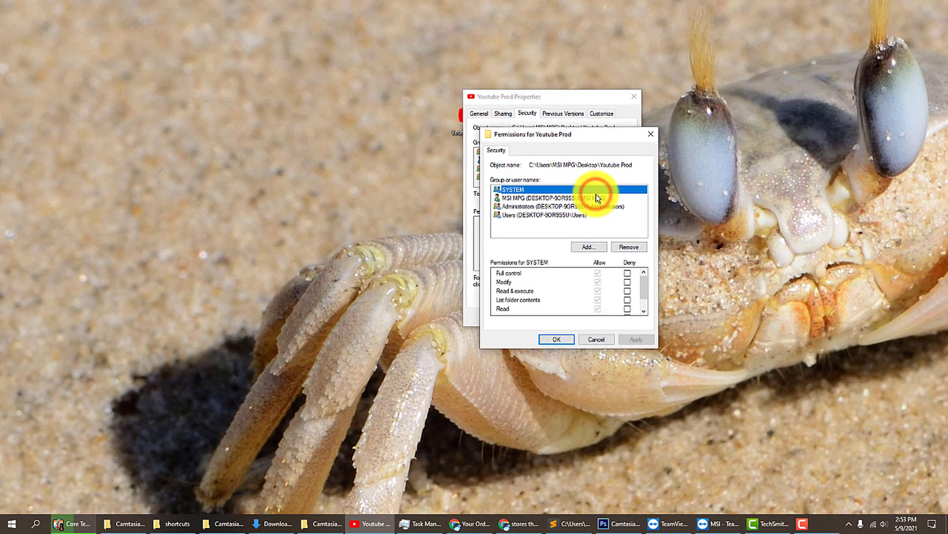
left_click(598, 272)
scroll(598, 273, "down", 1)
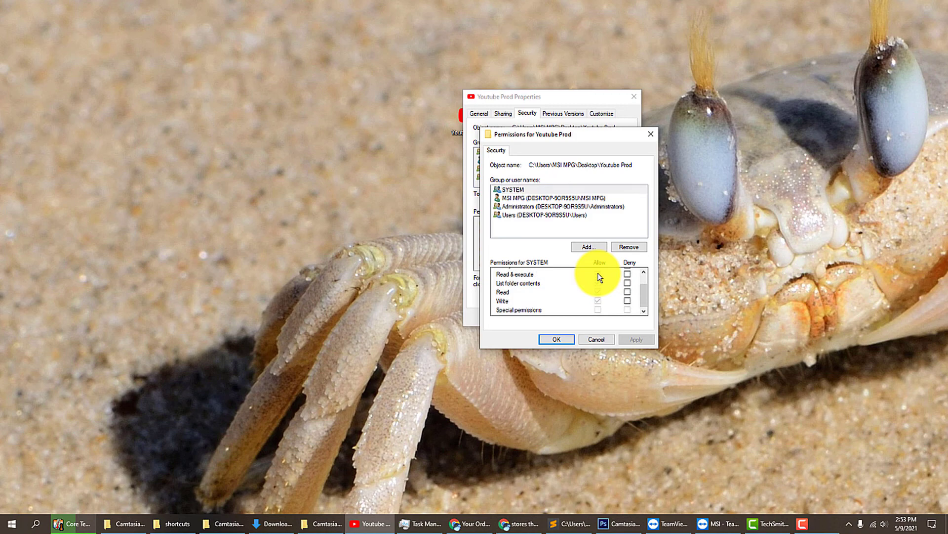
scroll(600, 277, "up", 1)
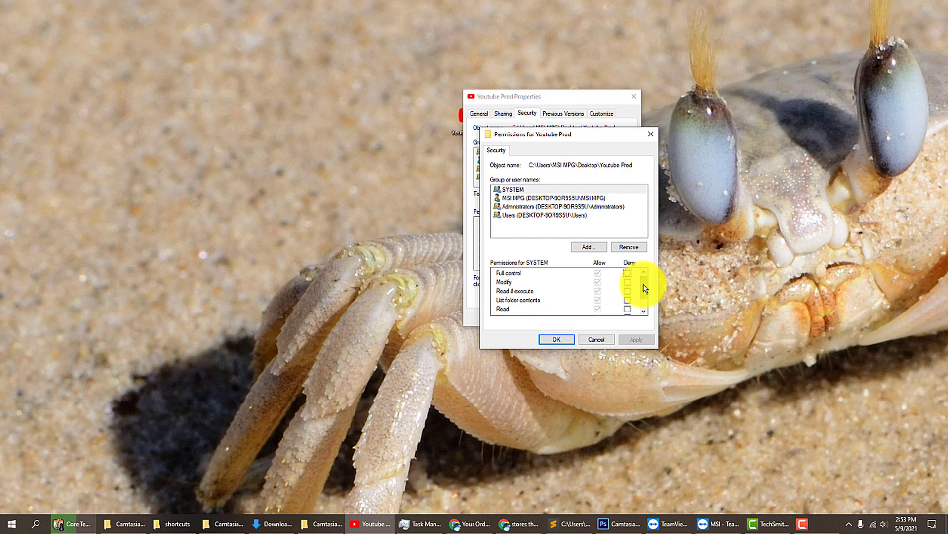
left_click_drag(644, 288, 642, 296)
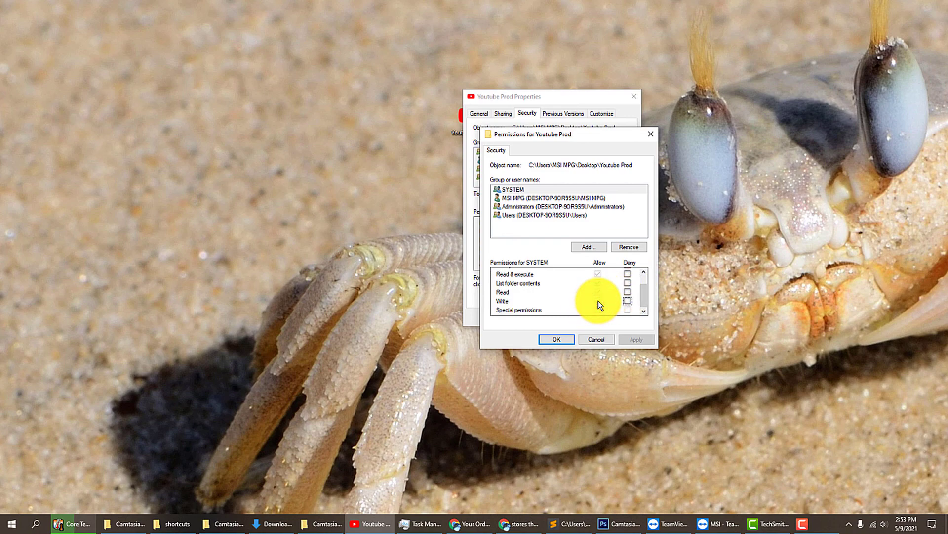
left_click(582, 198)
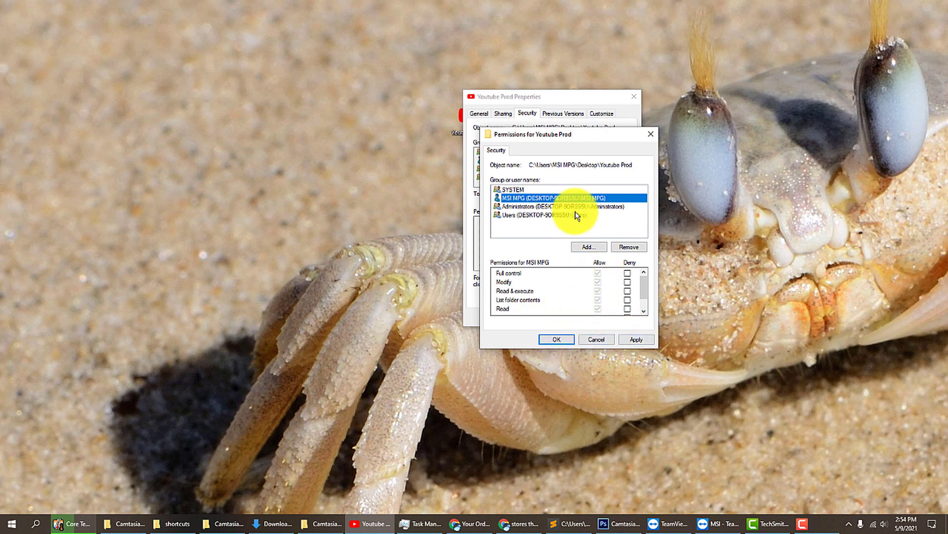
left_click_drag(603, 135, 756, 123)
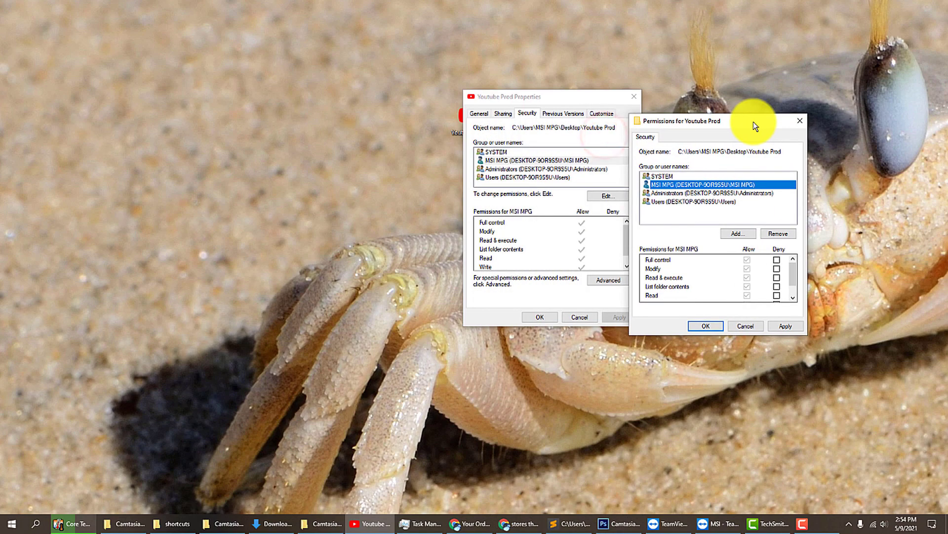